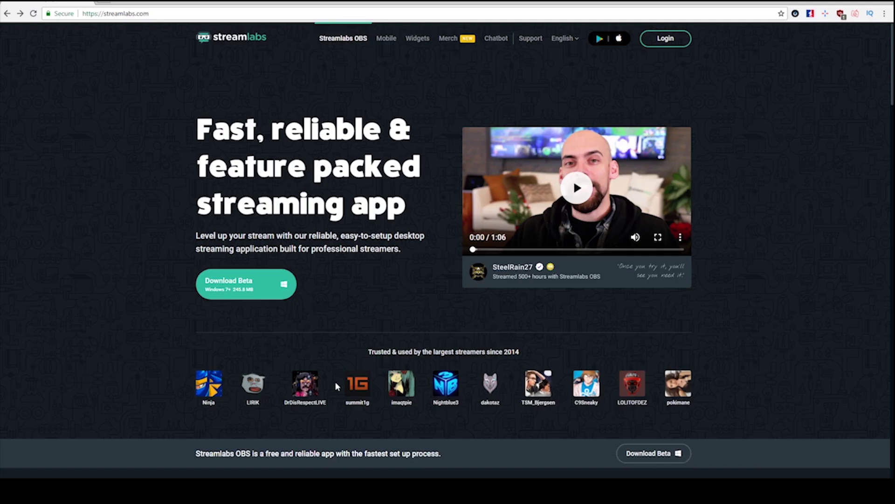
Download the Streamlabs OBS beta installer, then log in to Streamlabs with Twitch.
{"action": "left_click", "coordinate": [232, 296]}
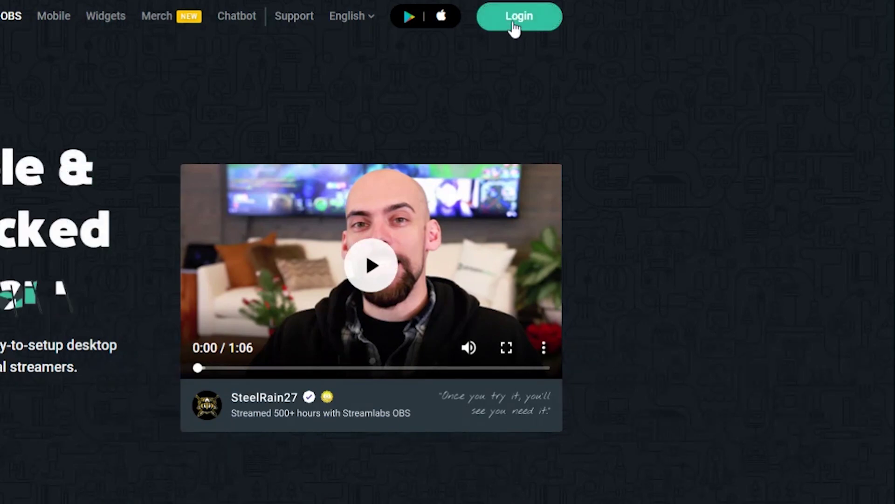
{"action": "left_click", "coordinate": [515, 29]}
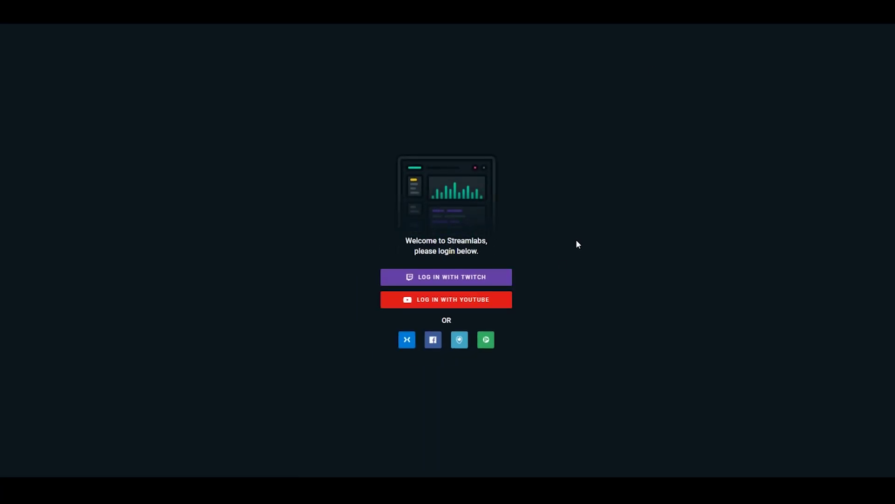
{"action": "left_click", "coordinate": [451, 279]}
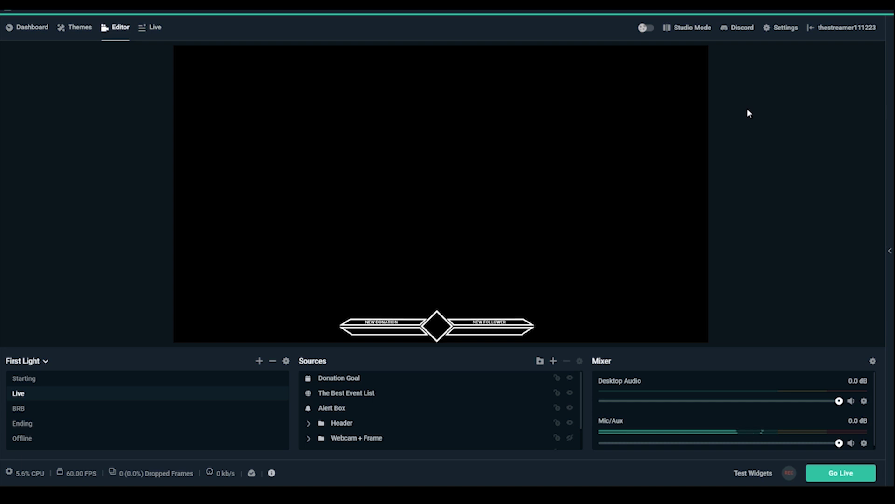
Log out of the Streamlabs OBS account, then reconnect it through Twitch.
{"action": "left_click", "coordinate": [830, 27]}
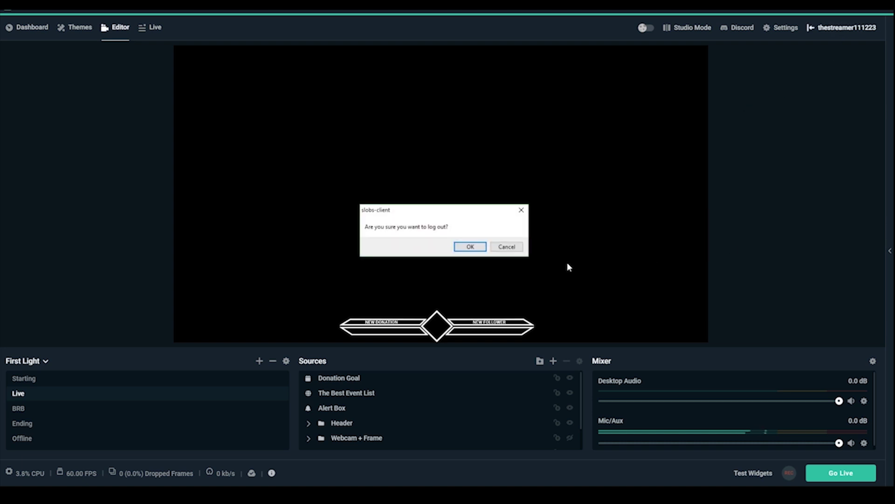
{"action": "left_click", "coordinate": [470, 246]}
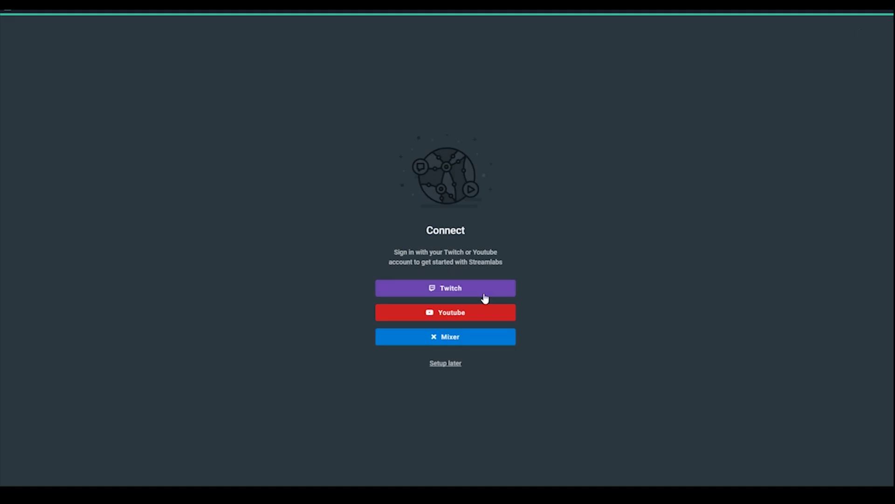
{"action": "left_click", "coordinate": [484, 294]}
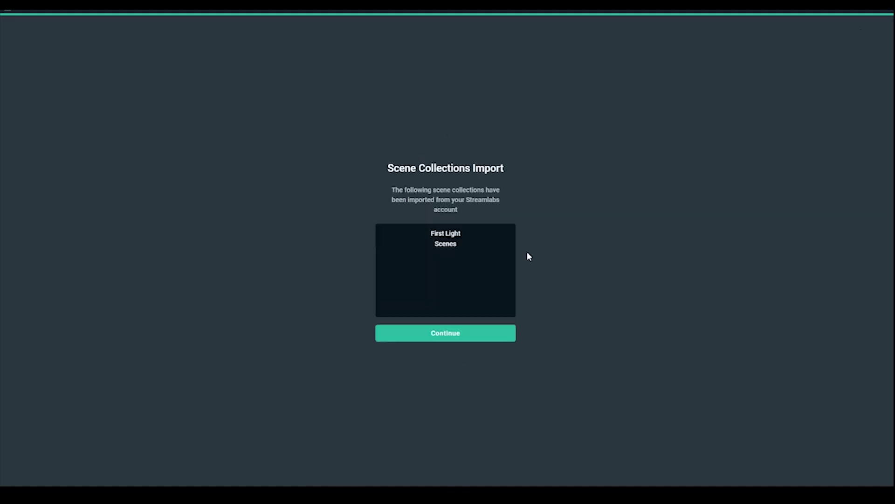
{"action": "left_click", "coordinate": [445, 333]}
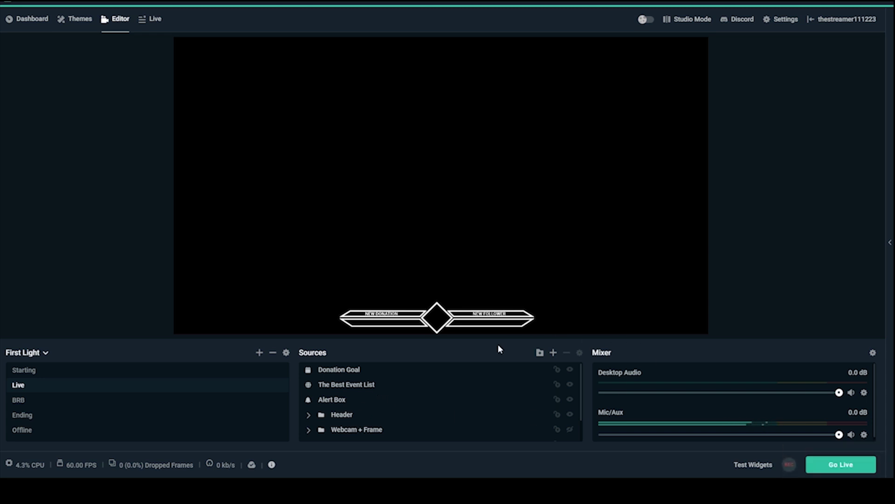
Delete the Donation Goal and The Best Event List sources from the scene.
{"action": "left_click", "coordinate": [336, 370]}
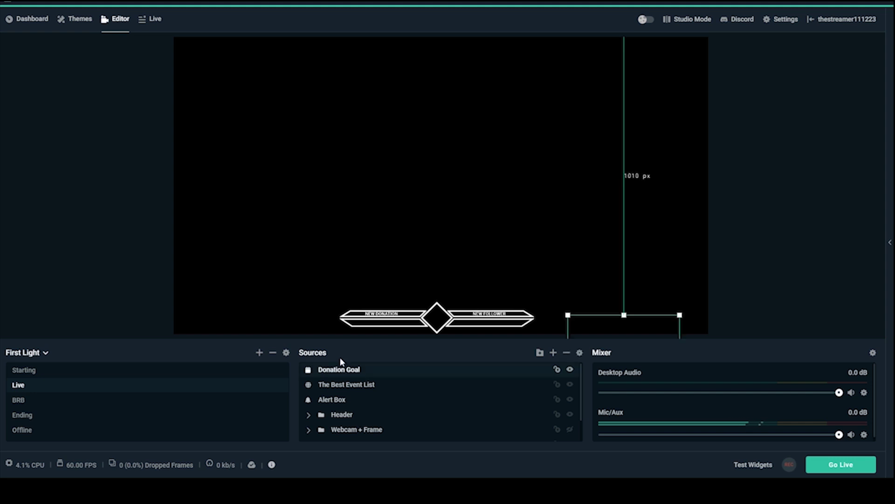
{"action": "key", "text": "Delete"}
{"action": "left_click", "coordinate": [468, 240]}
{"action": "left_click", "coordinate": [351, 371]}
{"action": "key", "text": "Delete"}
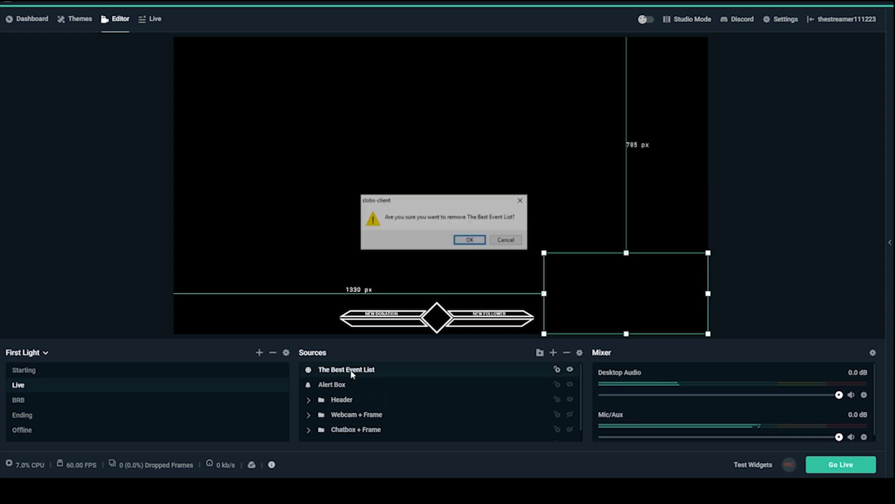
{"action": "left_click", "coordinate": [470, 239]}
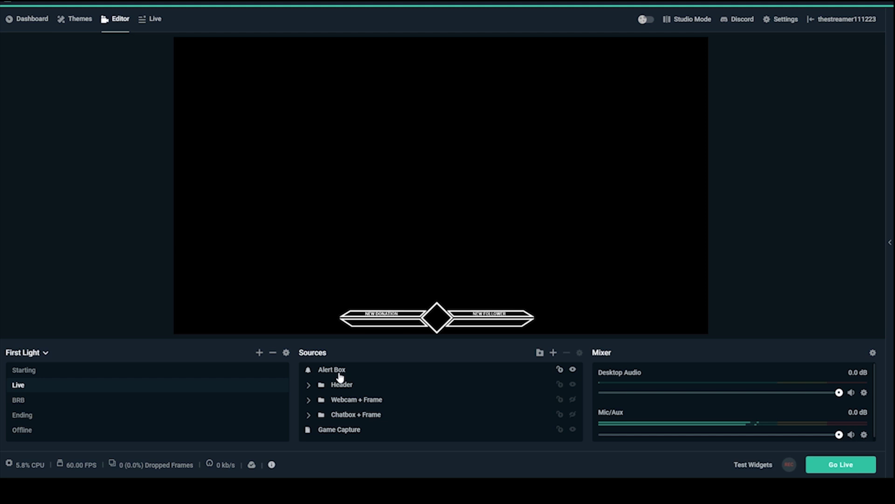
Add a new Event List widget named 'The Best Event List'.
{"action": "left_click", "coordinate": [553, 352]}
{"action": "left_click", "coordinate": [473, 246]}
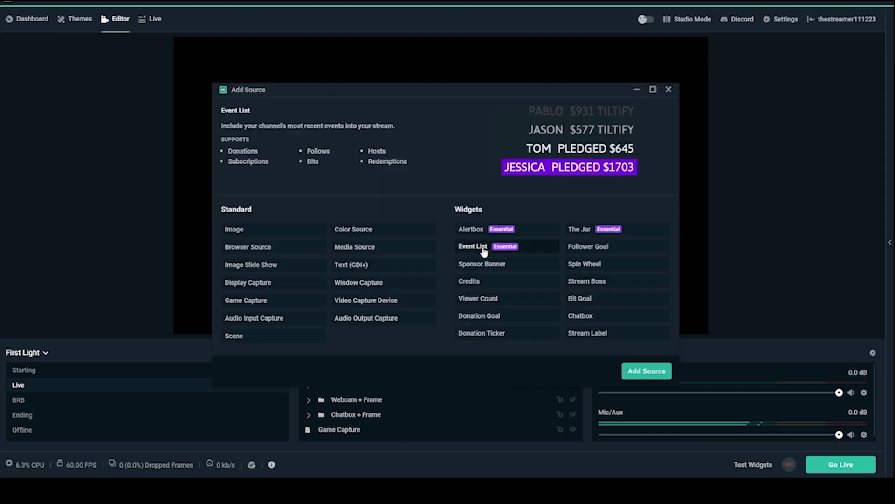
{"action": "left_click", "coordinate": [652, 375]}
{"action": "key", "text": "ctrl+a"}
{"action": "type", "text": "The Be"}
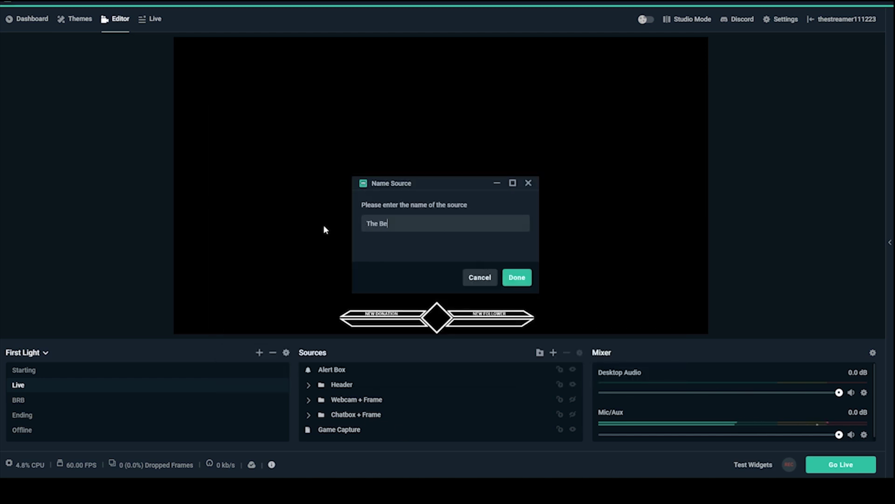
{"action": "type", "text": "st Event List"}
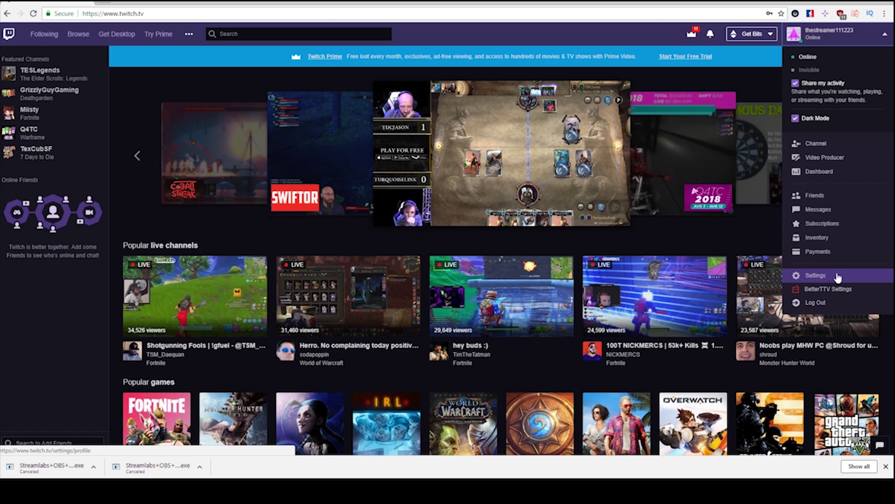
Disconnect Streamlabs from the Twitch account's Connections settings.
{"action": "left_click", "coordinate": [743, 230]}
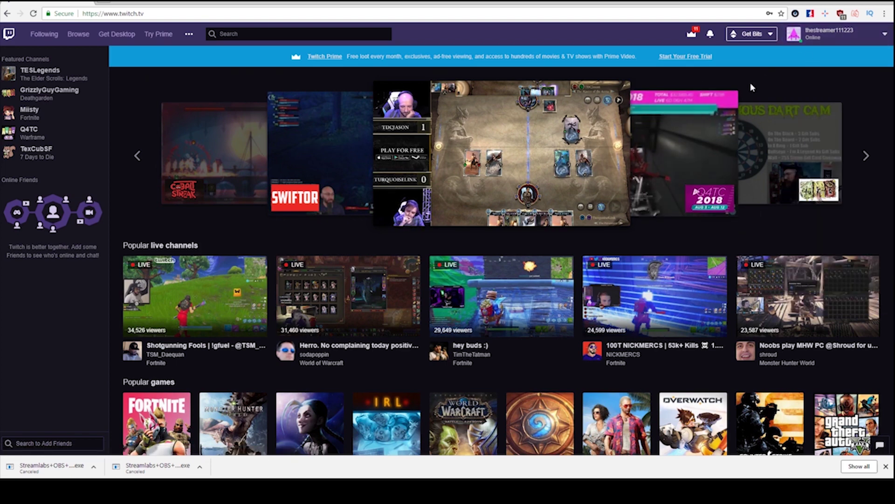
{"action": "left_click", "coordinate": [835, 33]}
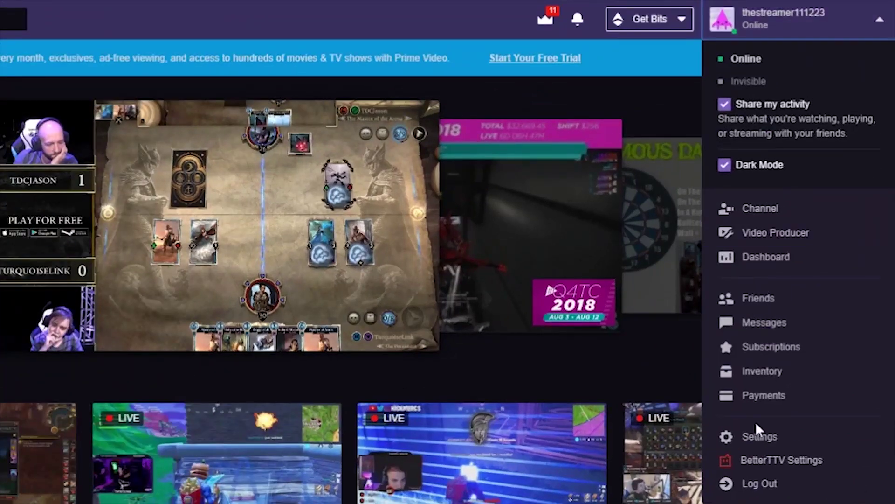
{"action": "left_click", "coordinate": [755, 434]}
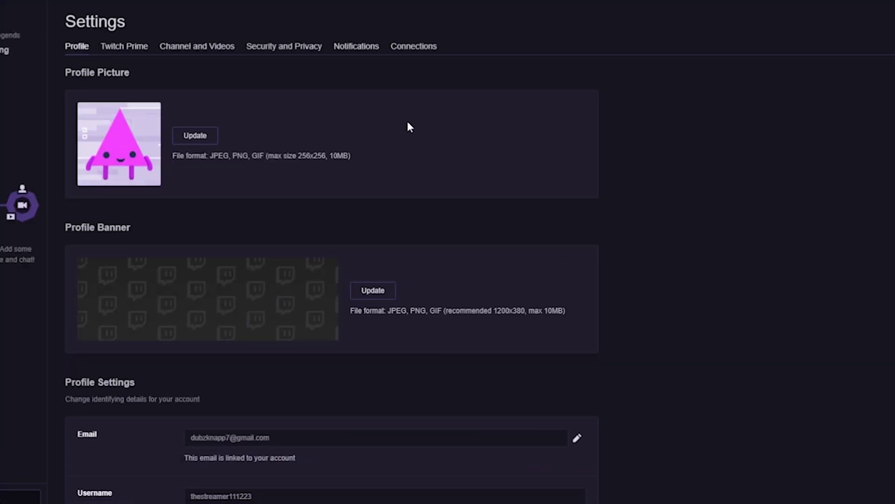
{"action": "left_click", "coordinate": [414, 46]}
{"action": "scroll", "coordinate": [414, 151], "scroll_direction": "down", "scroll_amount": 10}
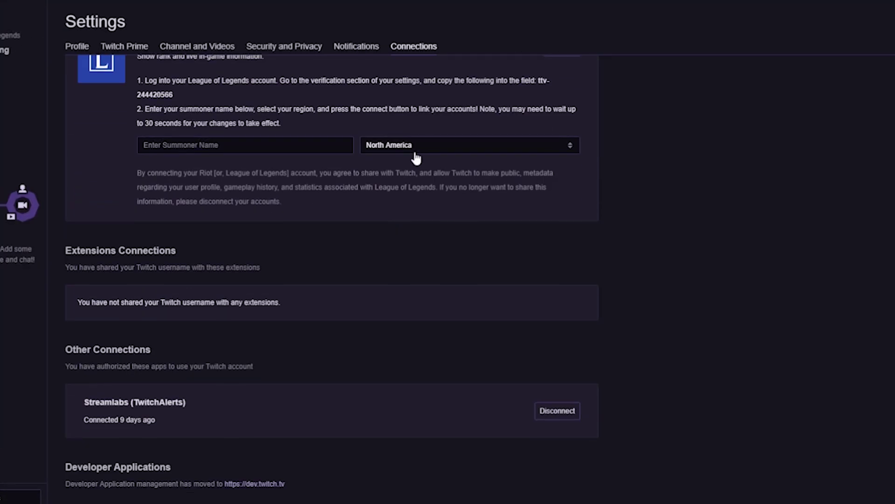
{"action": "left_click", "coordinate": [559, 413]}
{"action": "left_click", "coordinate": [520, 256]}
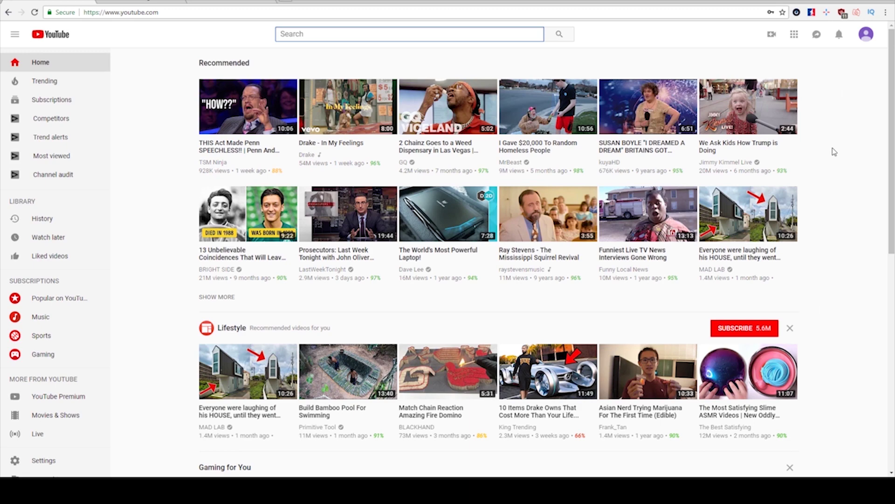
Open Streamlabs' access details under Google Account's apps with account access.
{"action": "left_click", "coordinate": [868, 37]}
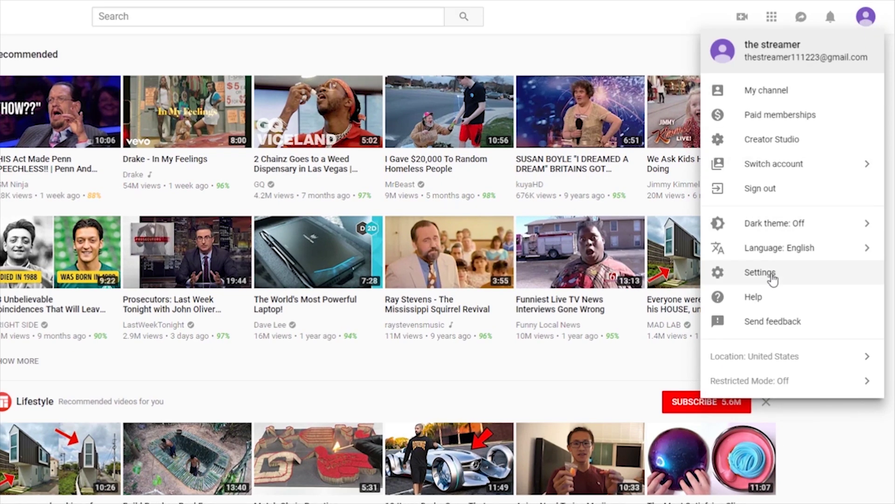
{"action": "left_click", "coordinate": [772, 279]}
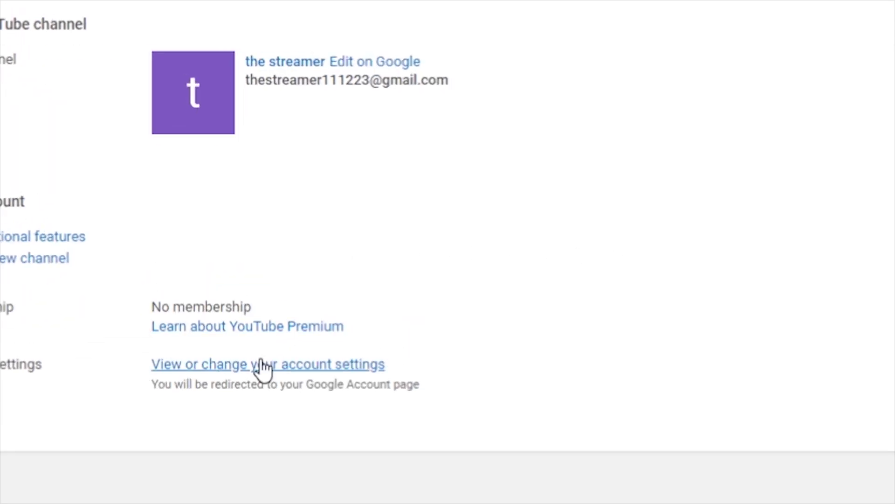
{"action": "left_click", "coordinate": [262, 364]}
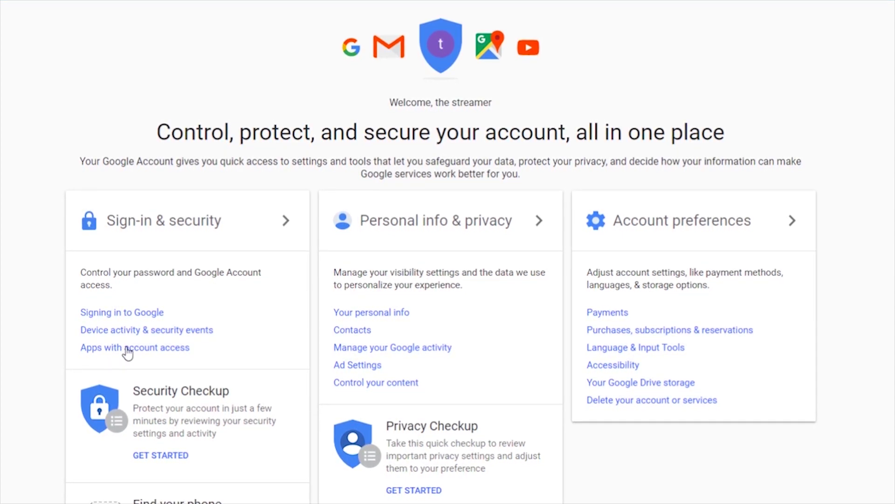
{"action": "left_click", "coordinate": [127, 349]}
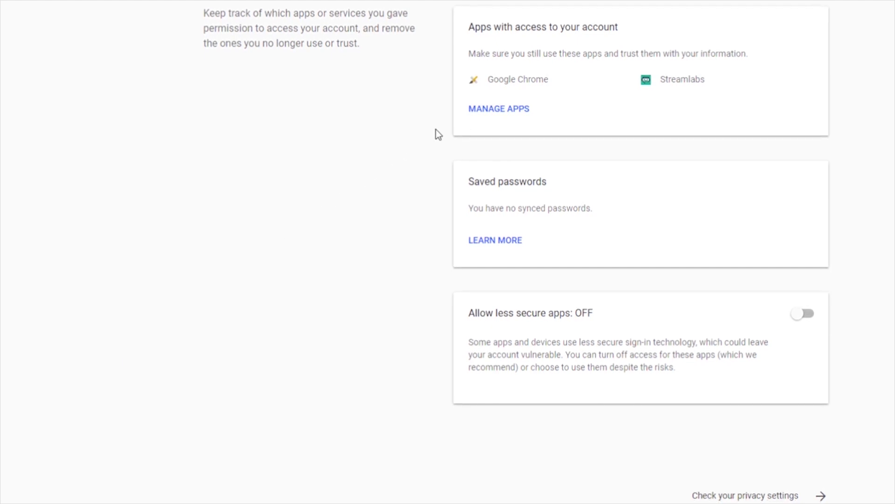
{"action": "left_click", "coordinate": [496, 110]}
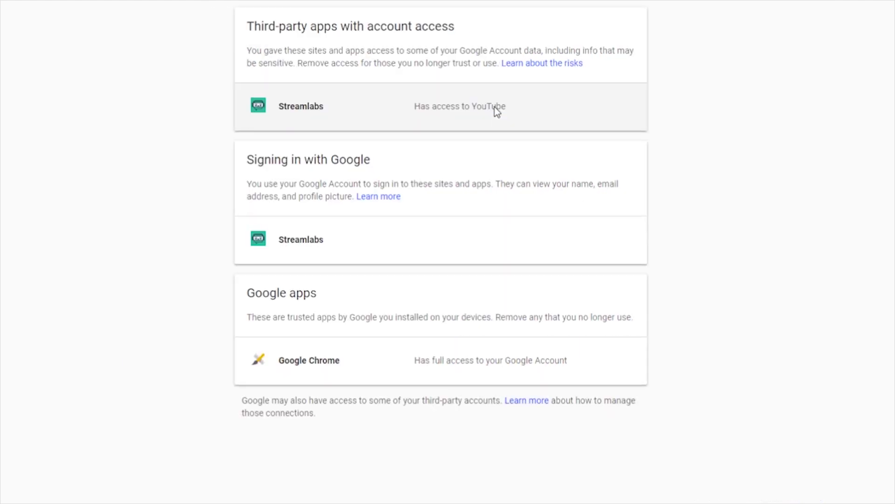
{"action": "left_click", "coordinate": [378, 126]}
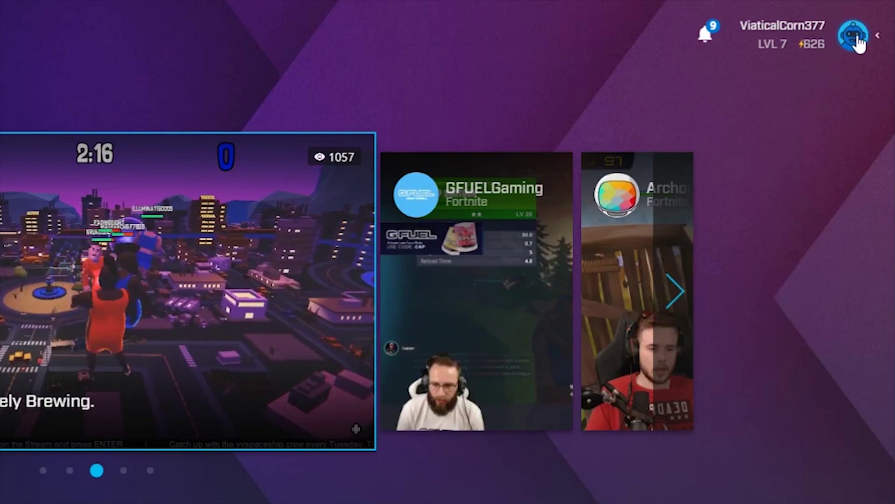
Remove Streamlabs from the Mixer account's authorized OAuth apps.
{"action": "left_click", "coordinate": [857, 36]}
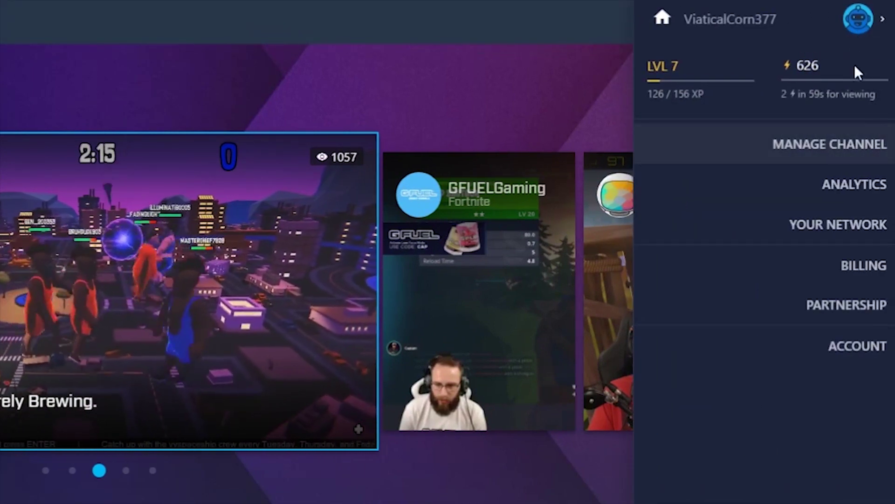
{"action": "left_click", "coordinate": [841, 351]}
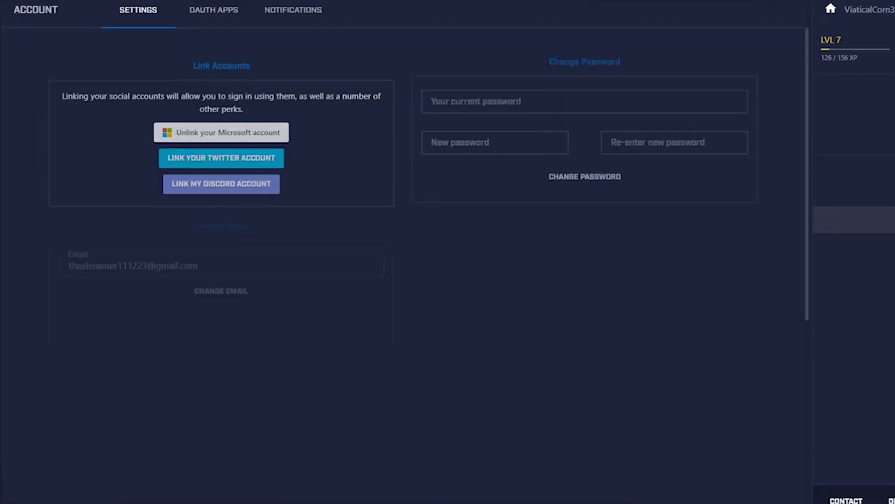
{"action": "left_click", "coordinate": [218, 9]}
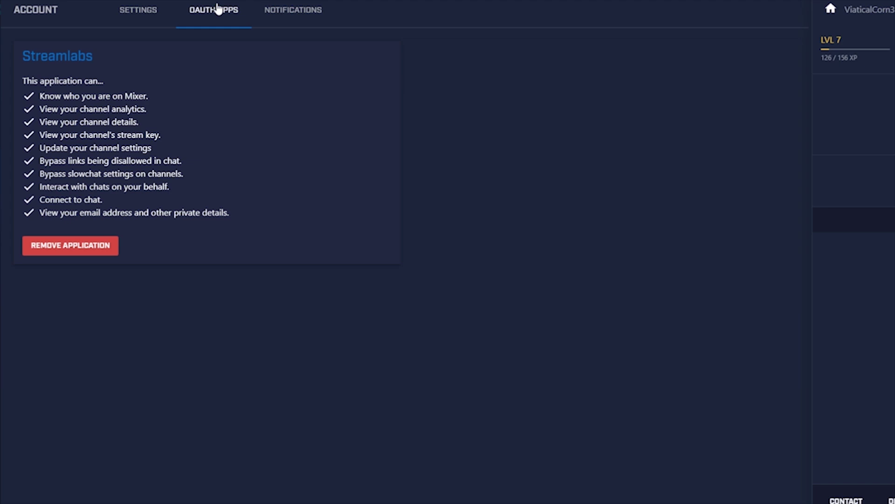
{"action": "left_click", "coordinate": [68, 245]}
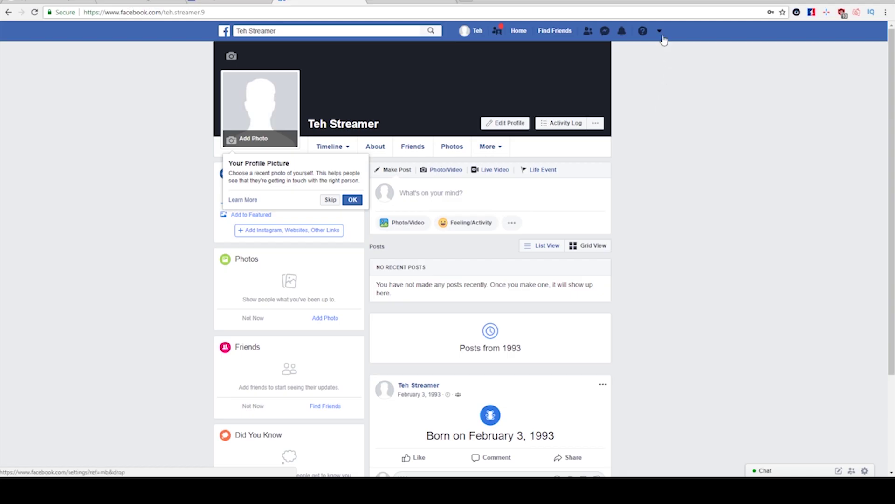
Remove the Streamlabs integration from Facebook's Business Integrations settings.
{"action": "left_click", "coordinate": [662, 29]}
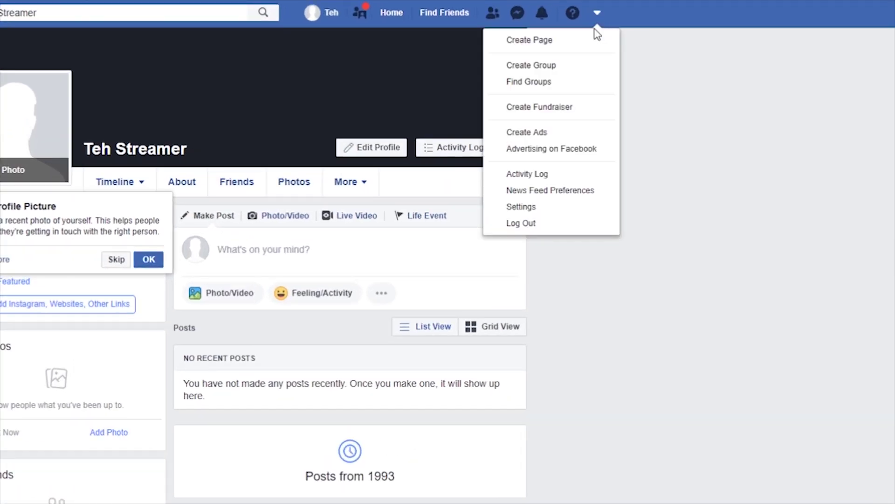
{"action": "left_click", "coordinate": [537, 208]}
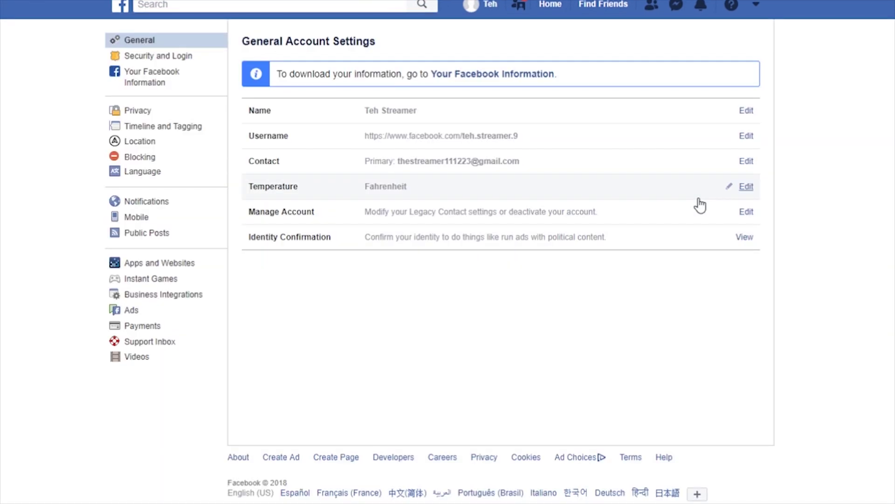
{"action": "left_click", "coordinate": [178, 304]}
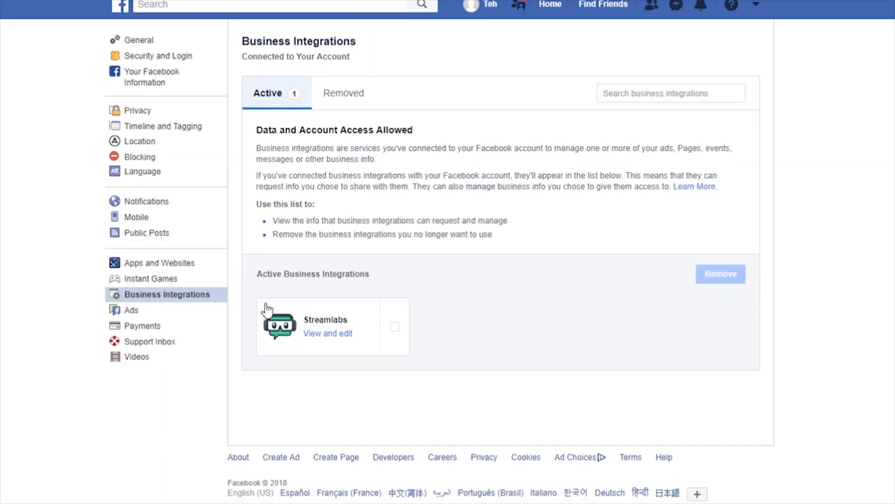
{"action": "left_click", "coordinate": [394, 327]}
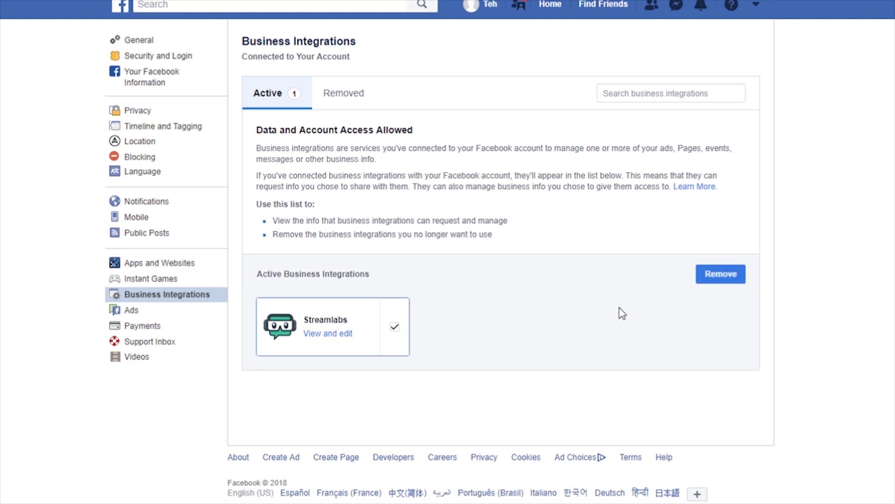
{"action": "left_click", "coordinate": [727, 276]}
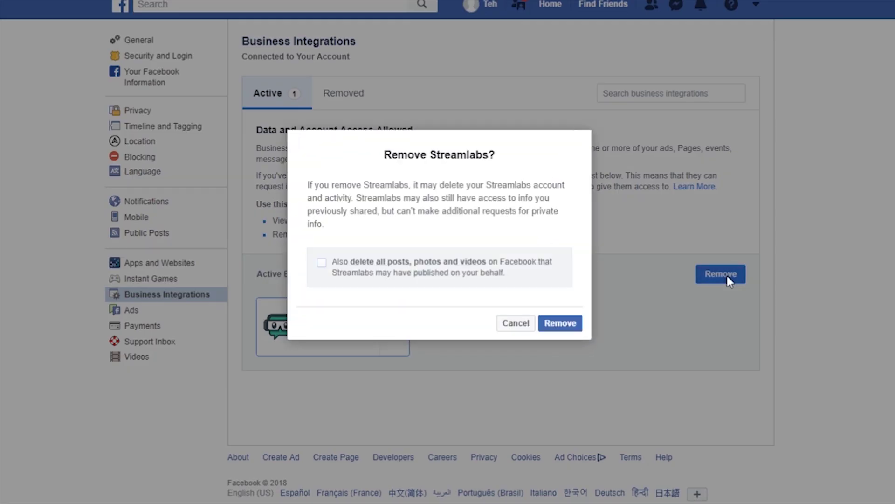
{"action": "left_click", "coordinate": [555, 331]}
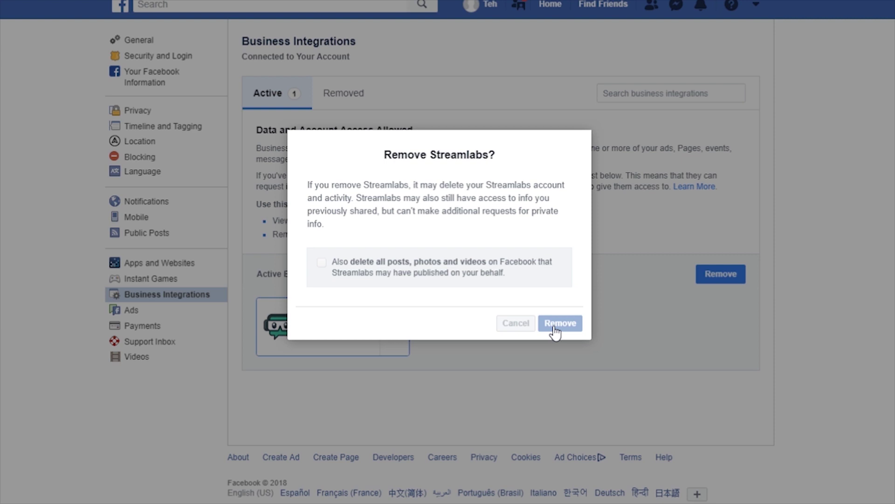
{"action": "left_click", "coordinate": [564, 337]}
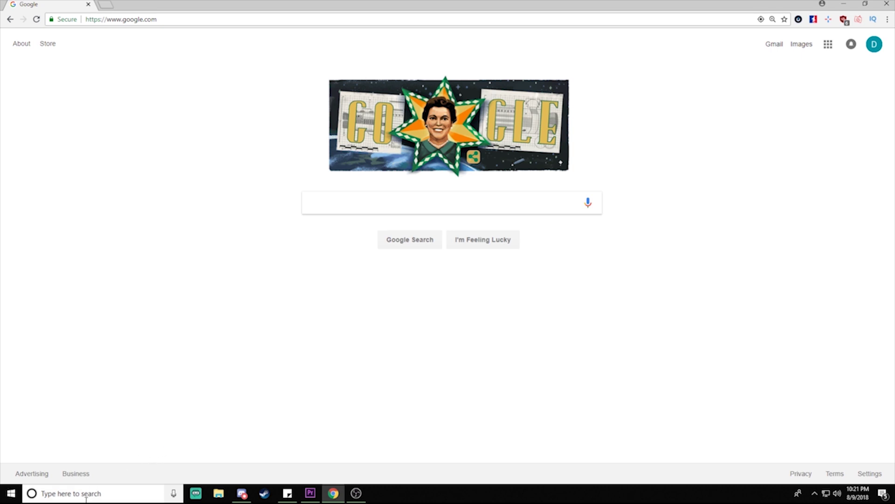
Search Windows for 'Windo' and launch Windows Defender Firewall.
{"action": "left_click", "coordinate": [10, 493]}
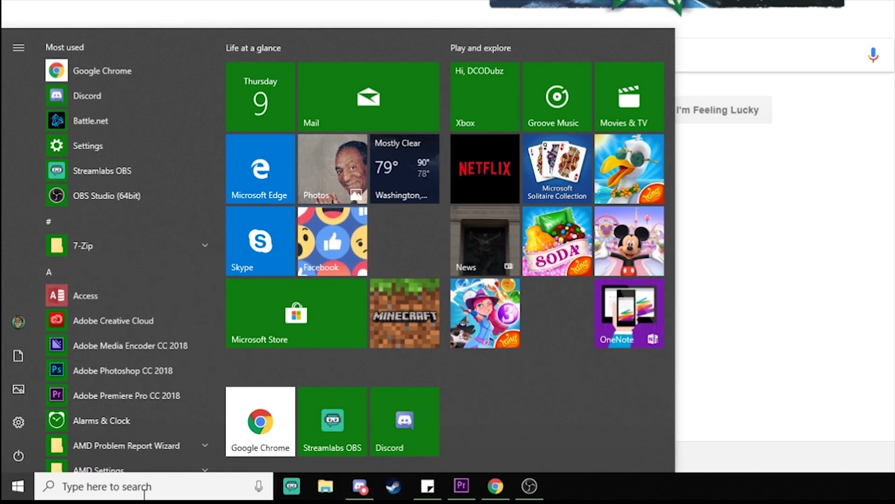
{"action": "left_click", "coordinate": [145, 489]}
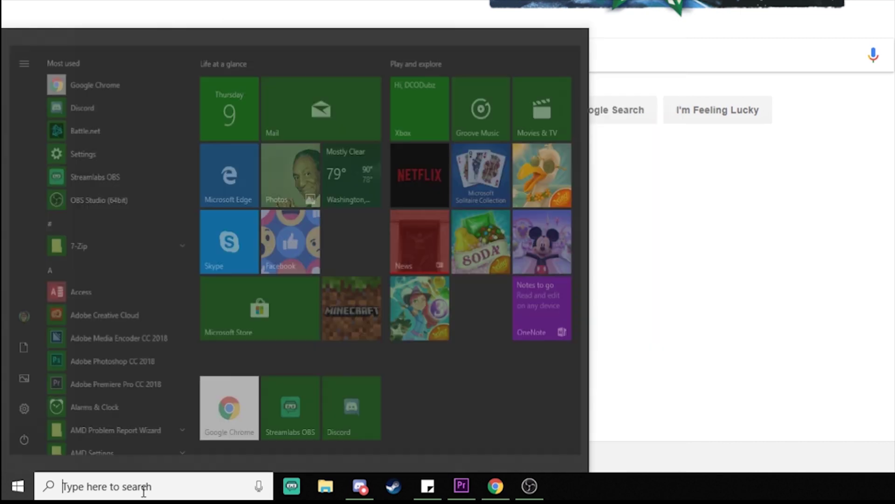
{"action": "type", "text": "Windows"}
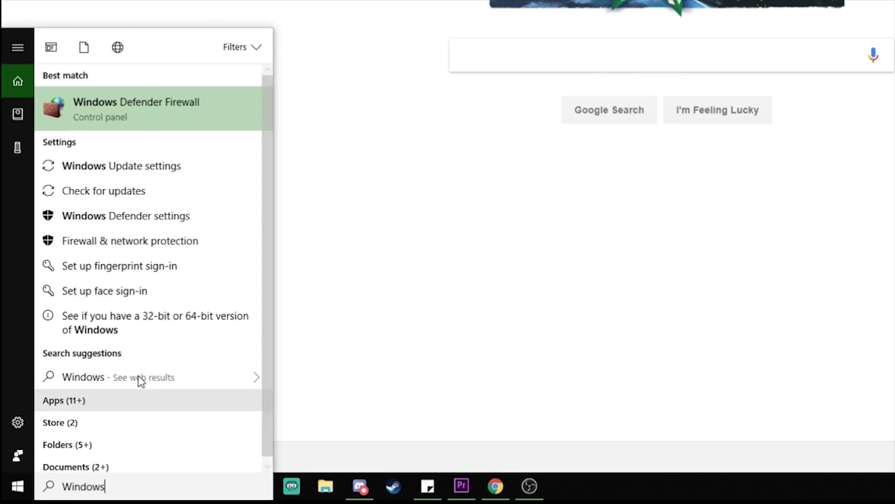
{"action": "left_click", "coordinate": [127, 105]}
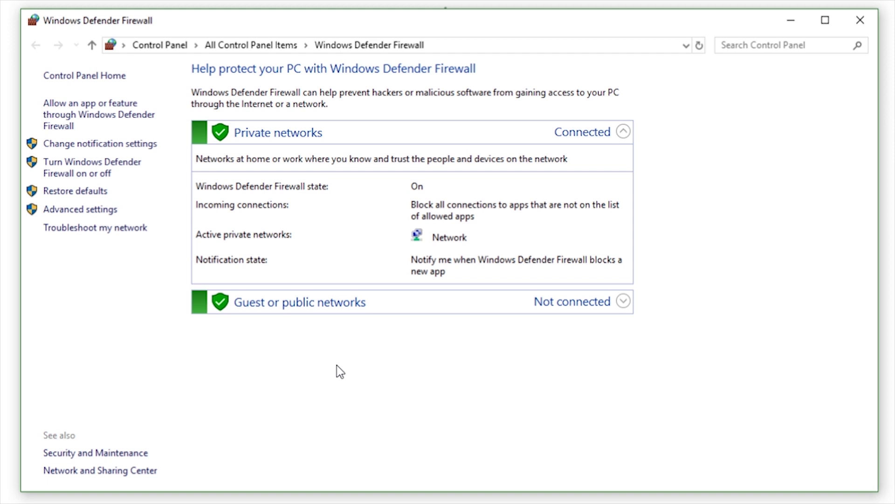
Open the firewall's allowed apps list, enable Change settings, and start Allow another app.
{"action": "left_click", "coordinate": [117, 115]}
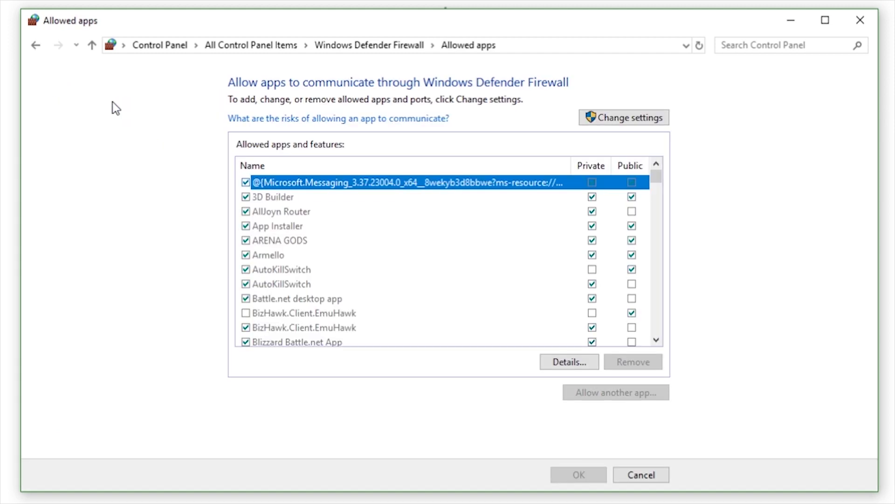
{"action": "scroll", "coordinate": [346, 244], "scroll_direction": "down", "scroll_amount": 7}
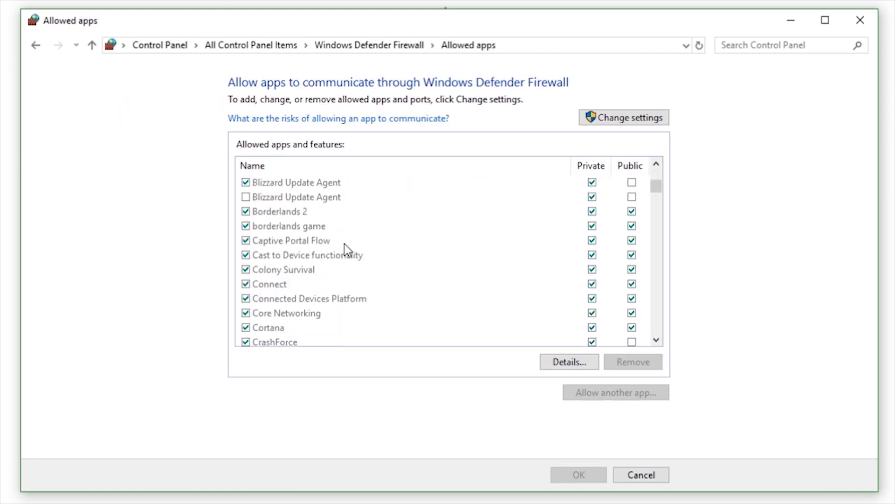
{"action": "scroll", "coordinate": [345, 244], "scroll_direction": "down", "scroll_amount": 12}
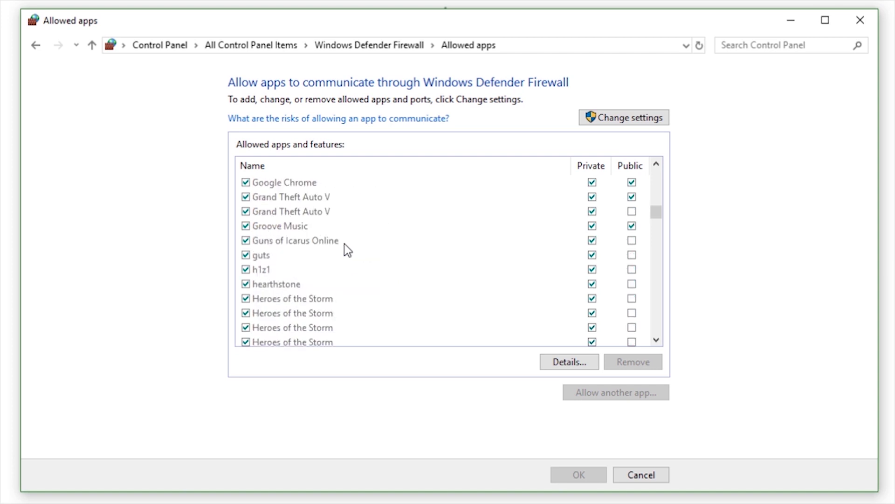
{"action": "scroll", "coordinate": [345, 244], "scroll_direction": "down", "scroll_amount": 10}
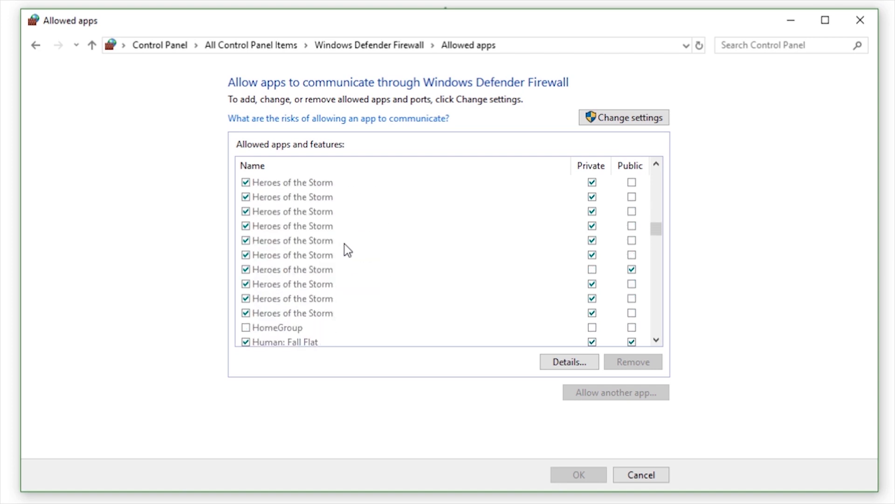
{"action": "scroll", "coordinate": [345, 244], "scroll_direction": "down", "scroll_amount": 5}
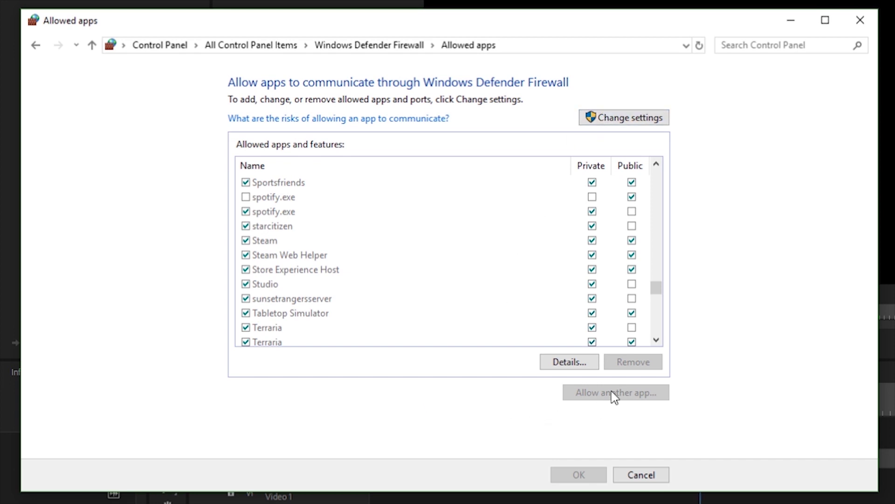
{"action": "left_click", "coordinate": [623, 118]}
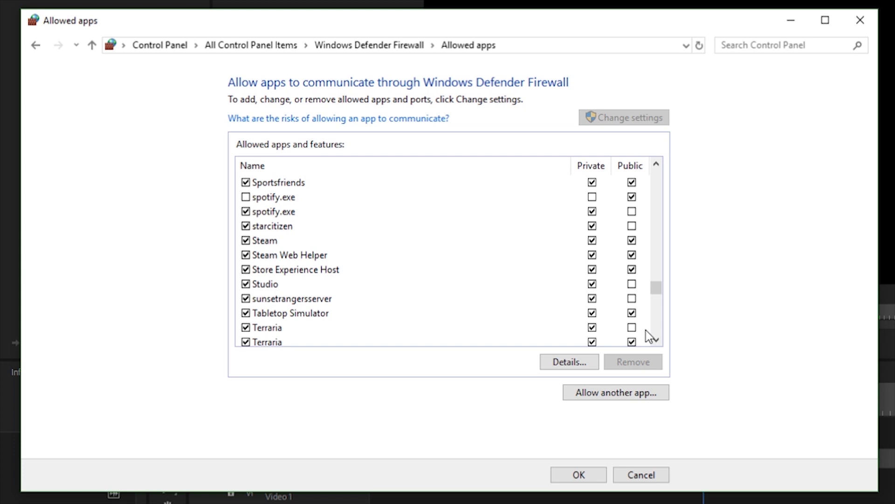
{"action": "left_click", "coordinate": [629, 398]}
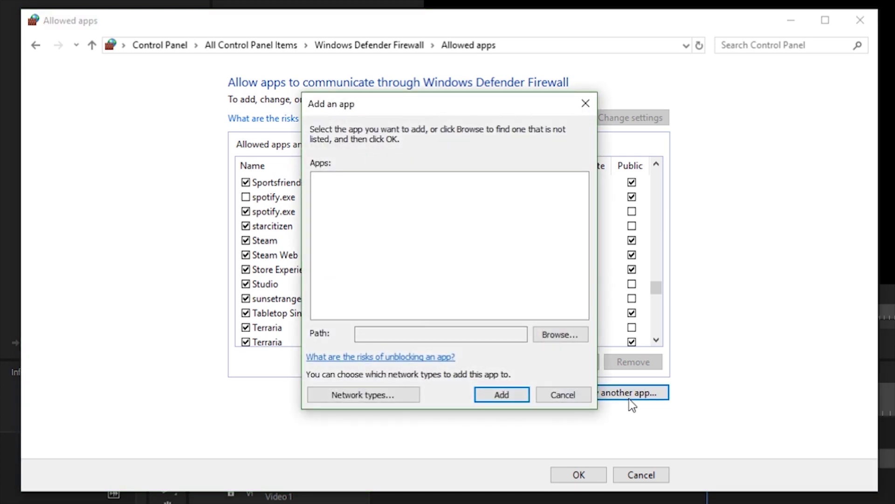
Browse to E:\Program Files\Streamlabs OBS and pick the Streamlabs OBS executable.
{"action": "left_click", "coordinate": [567, 338]}
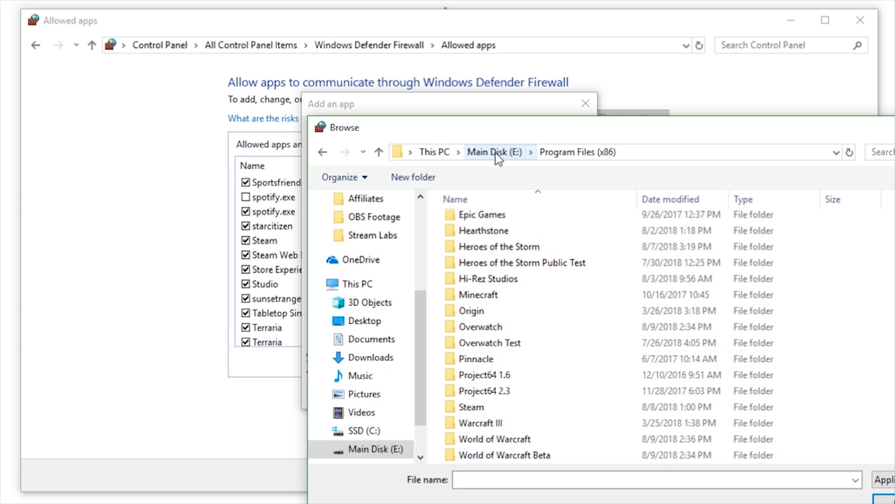
{"action": "left_click", "coordinate": [494, 153]}
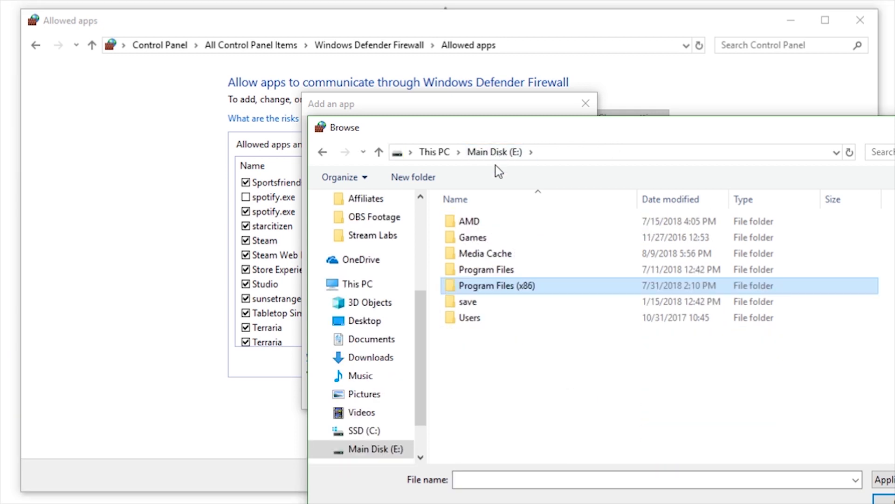
{"action": "double_click", "coordinate": [499, 270]}
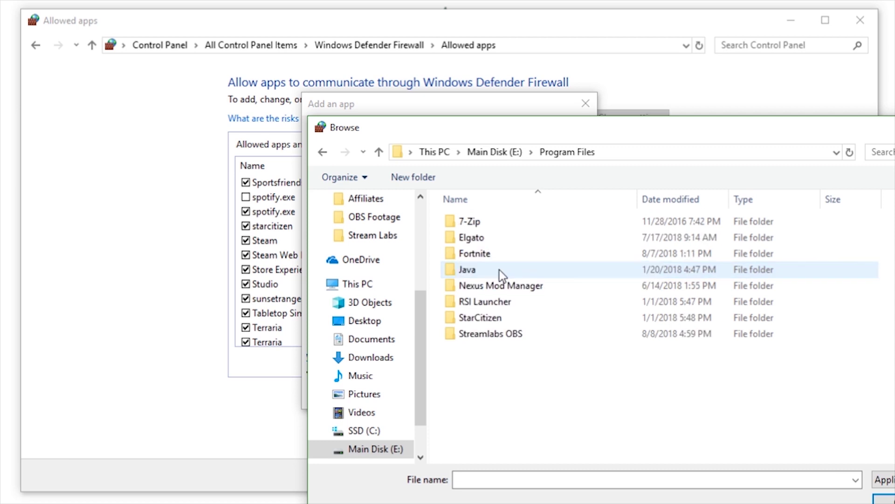
{"action": "double_click", "coordinate": [510, 339]}
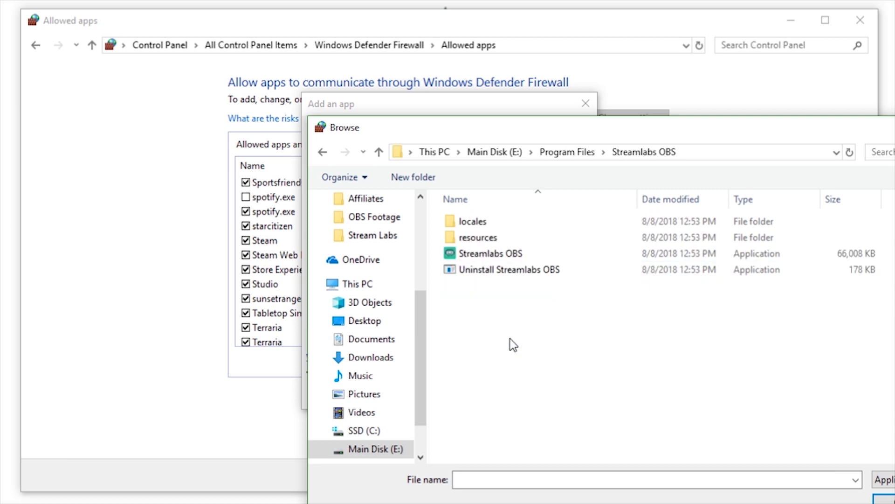
{"action": "left_click", "coordinate": [505, 256]}
{"action": "double_click", "coordinate": [505, 256]}
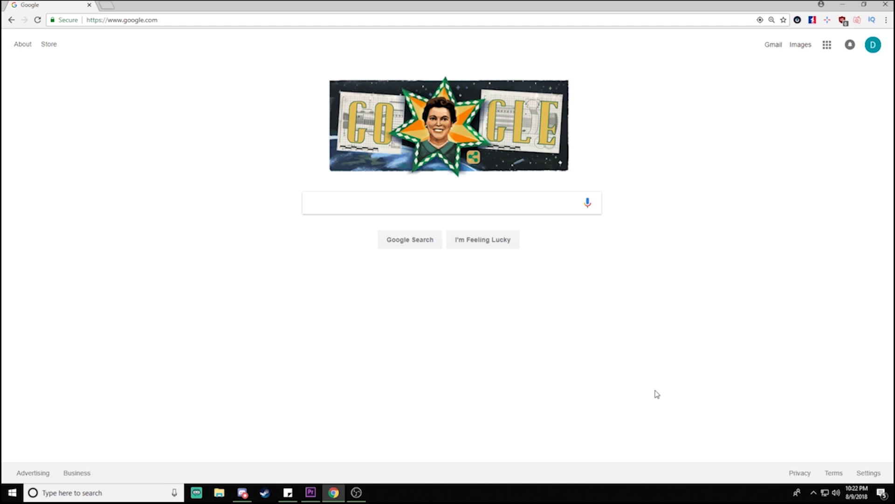
Search for Control Panel and open the Ethernet connection's status from Network and Sharing Center.
{"action": "left_click", "coordinate": [15, 492]}
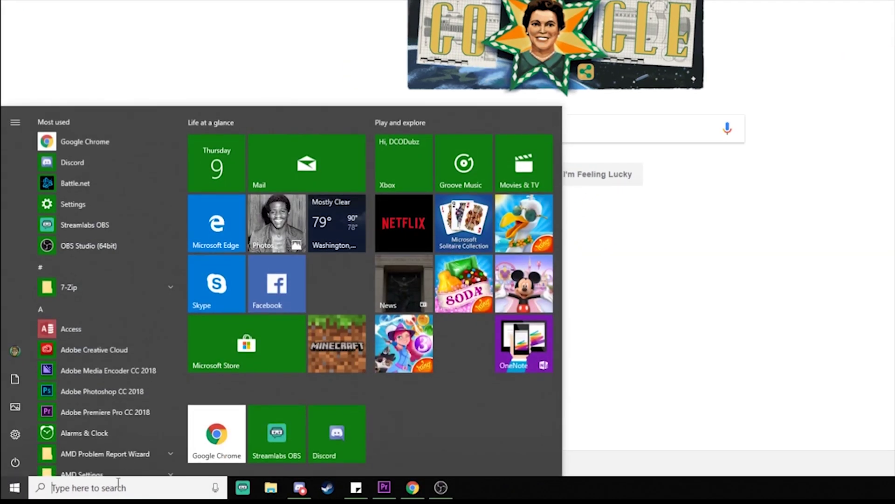
{"action": "left_click", "coordinate": [123, 488]}
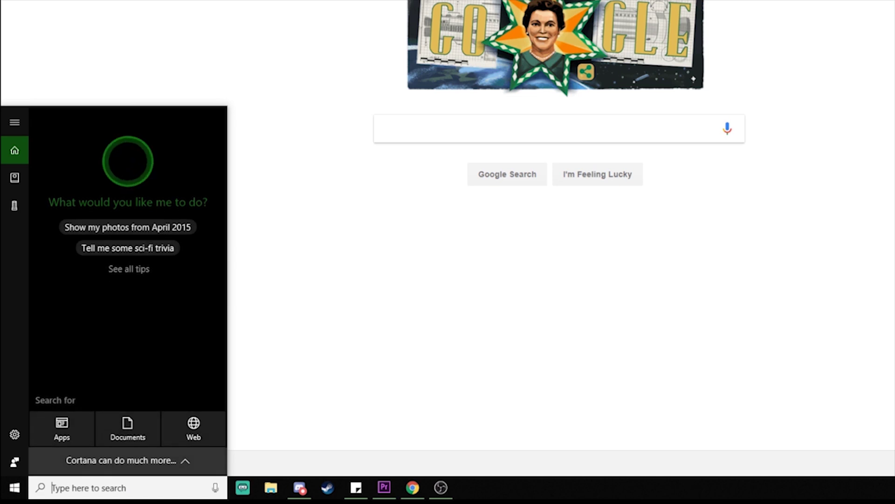
{"action": "type", "text": "Control"}
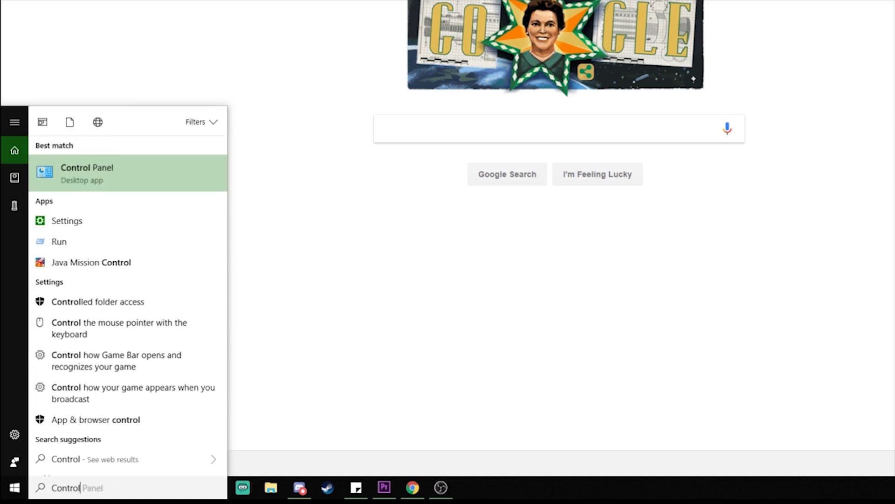
{"action": "left_click", "coordinate": [125, 176]}
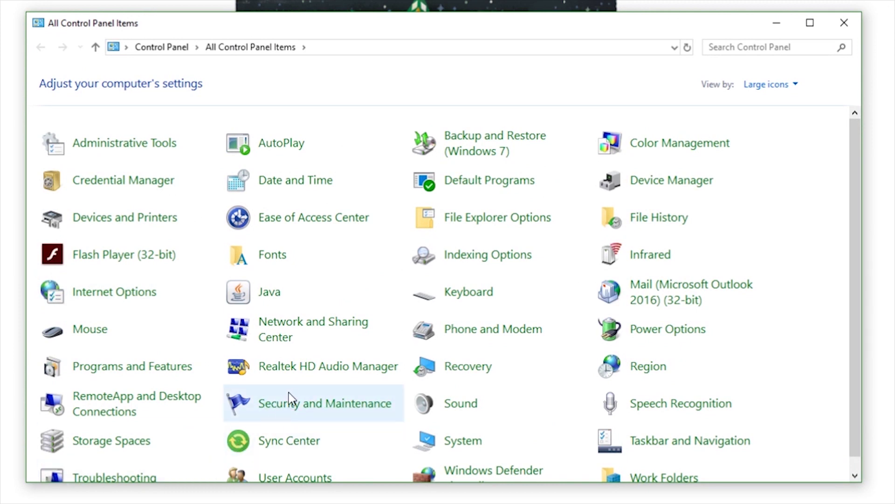
{"action": "left_click", "coordinate": [299, 322]}
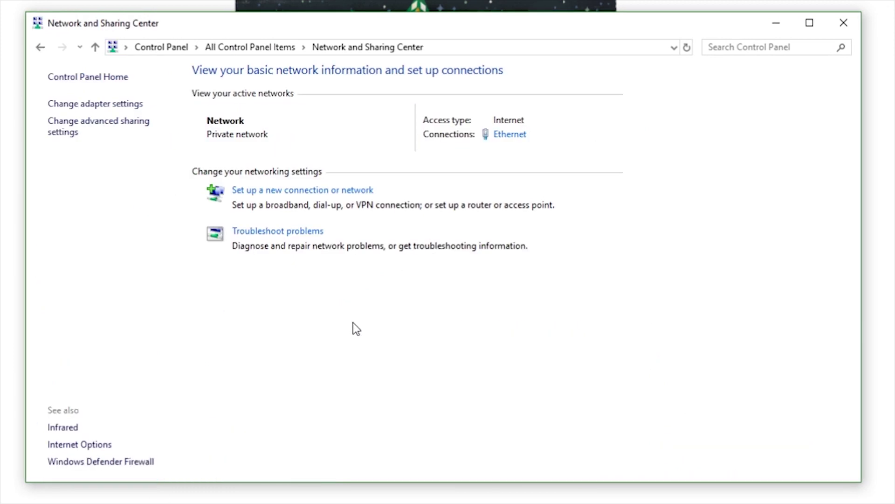
{"action": "left_click", "coordinate": [510, 135]}
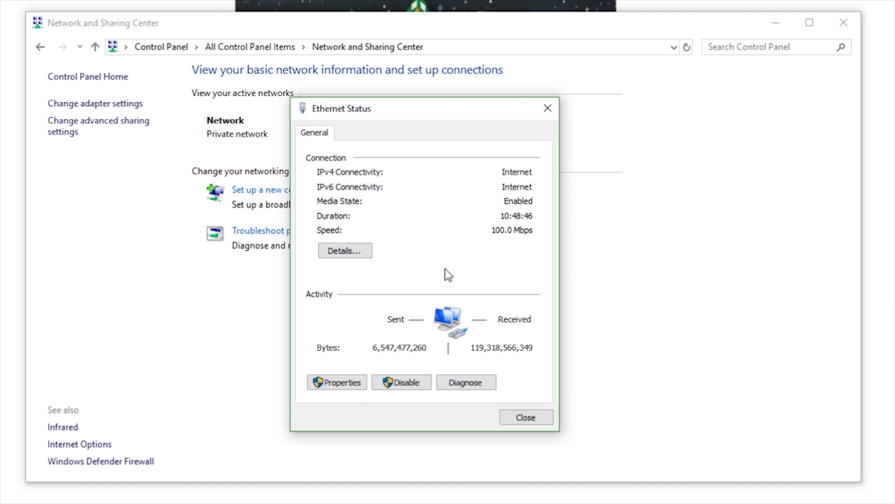
Give Ethernet IPv6 DNS servers 2001:4860:4860:0:0:0:0:8888 and 2001:4860:4860:0:0:0:0:8844, validating on exit.
{"action": "left_click", "coordinate": [328, 383]}
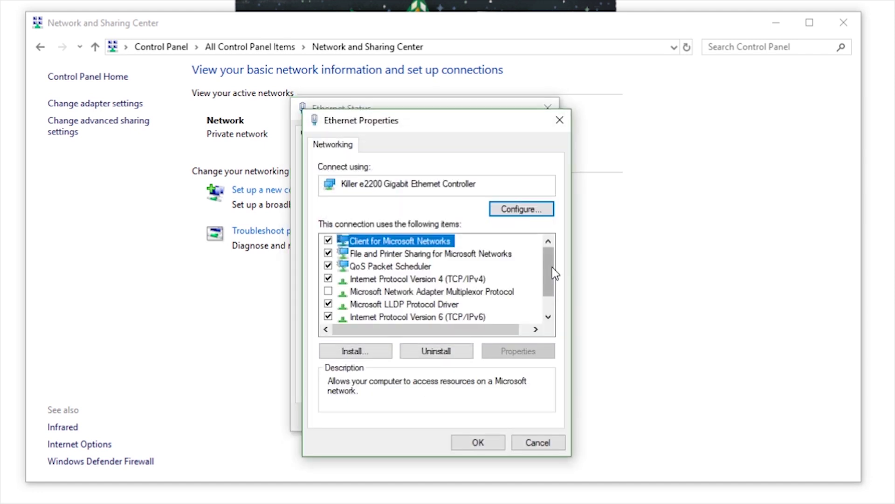
{"action": "left_click_drag", "start_coordinate": [553, 273], "coordinate": [546, 288]}
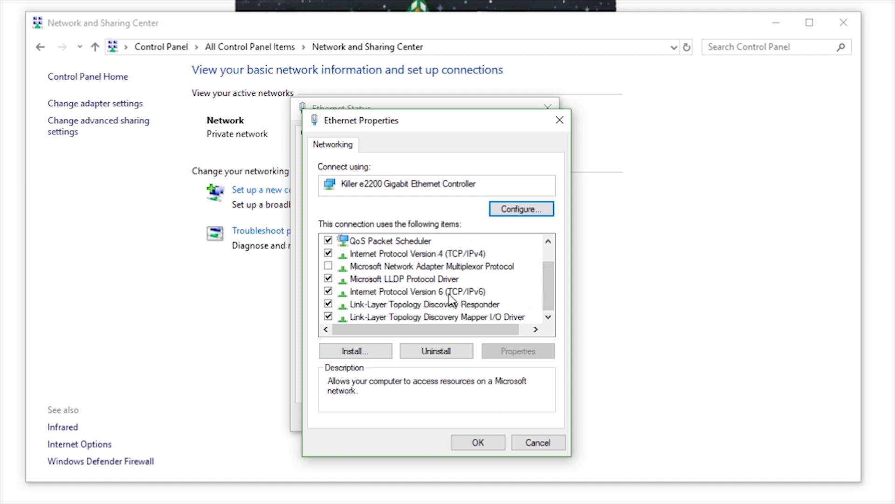
{"action": "double_click", "coordinate": [379, 291]}
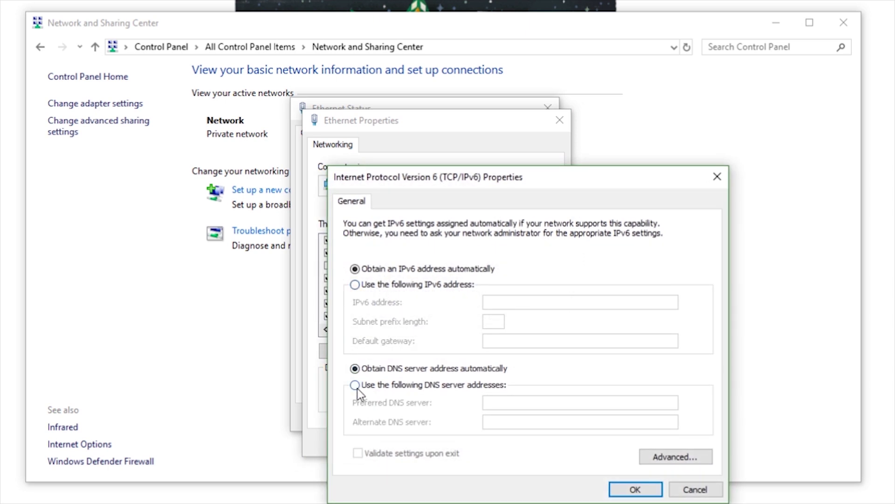
{"action": "left_click", "coordinate": [355, 385]}
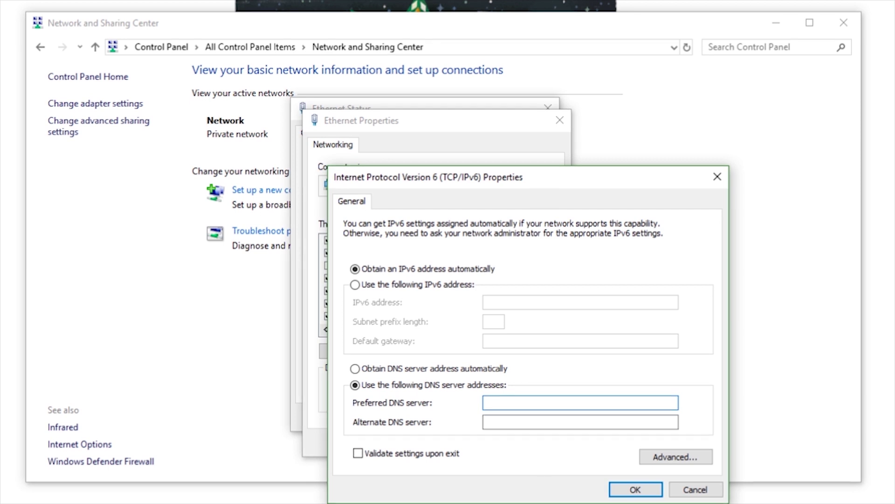
{"action": "type", "text": "2001:4860:4860:0:0:0:0:8888"}
{"action": "key", "text": "Tab"}
{"action": "type", "text": "2001:4860:4860:0:0:0:0:8844"}
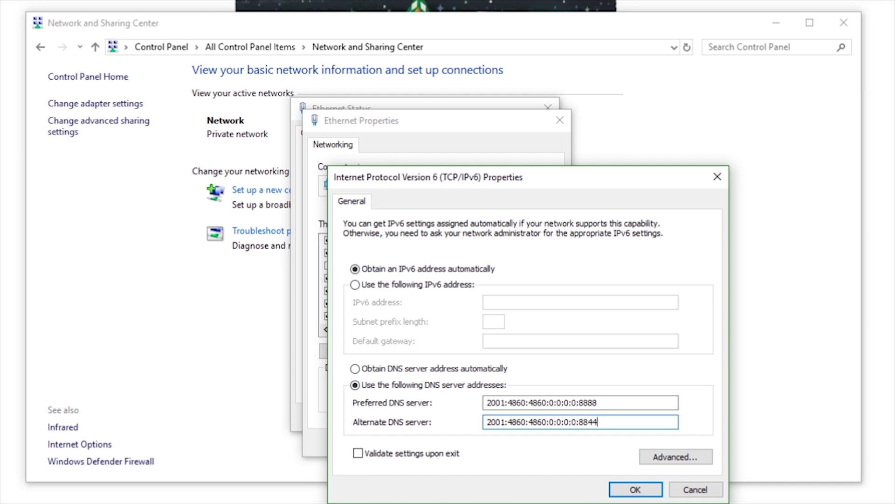
{"action": "left_click", "coordinate": [357, 453]}
Save the IPv6 DNS settings, then uncheck Internet Protocol Version 6 for the Ethernet connection.
{"action": "left_click", "coordinate": [630, 488]}
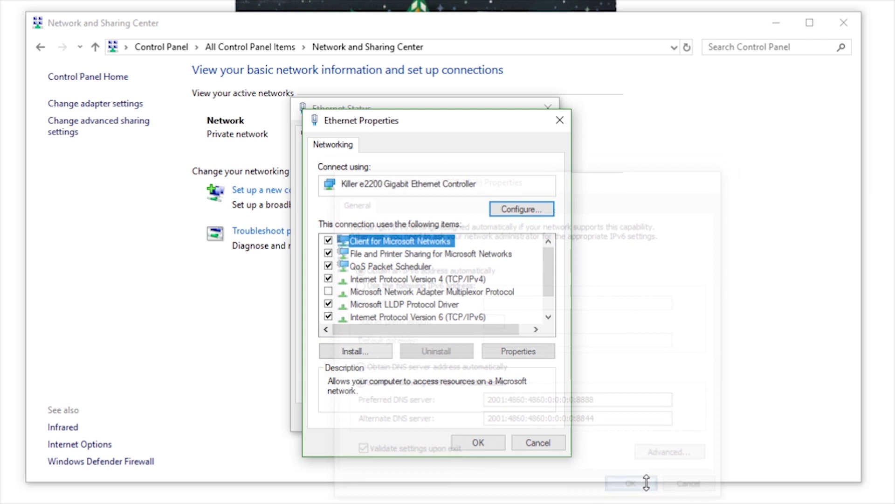
{"action": "left_click", "coordinate": [478, 442]}
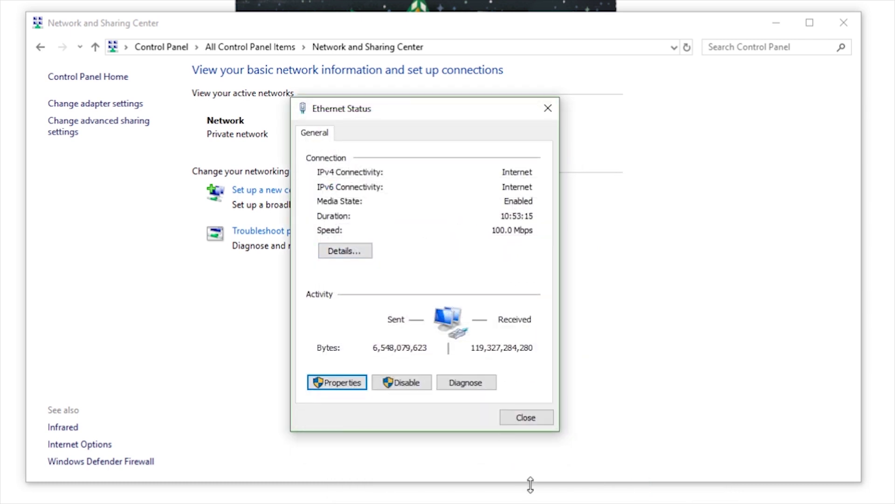
{"action": "left_click", "coordinate": [536, 418]}
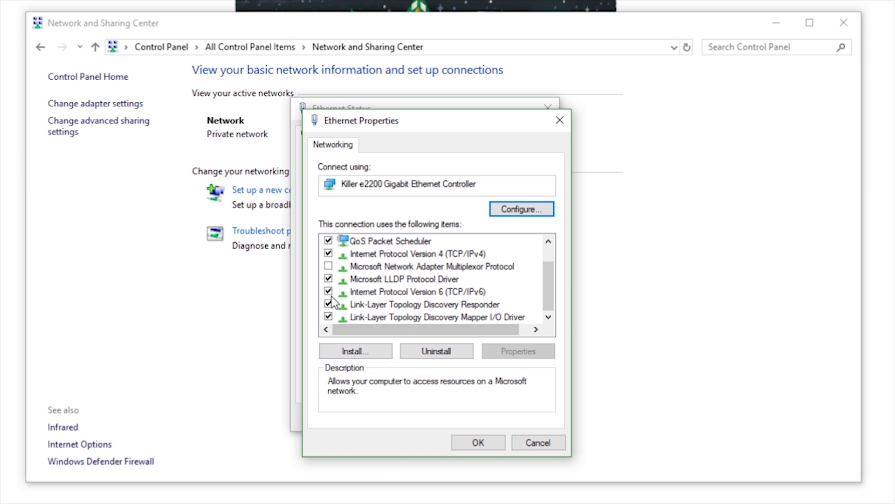
{"action": "left_click", "coordinate": [329, 291]}
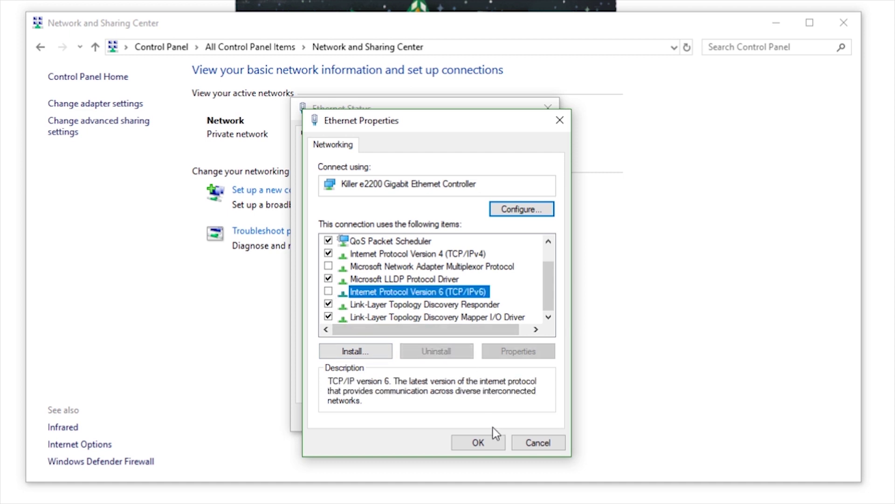
{"action": "left_click", "coordinate": [479, 442]}
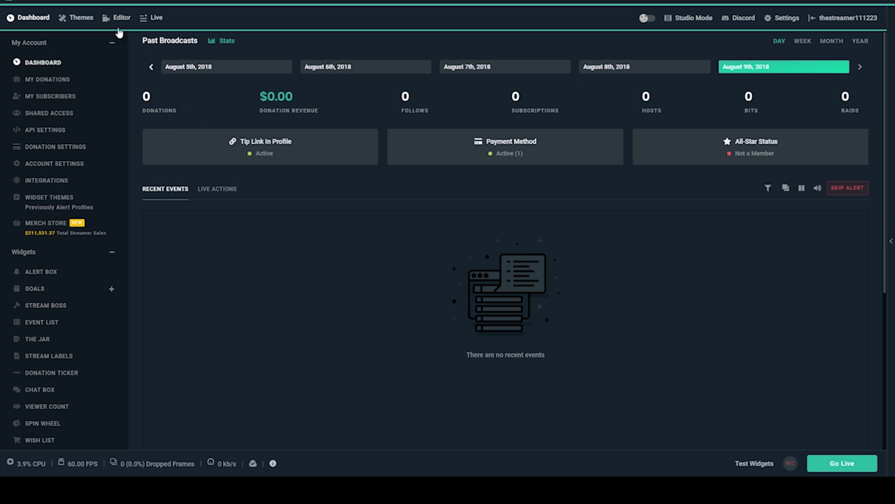
Refresh the API Access Token on the API Tokens tab of API Settings.
{"action": "left_click", "coordinate": [44, 131]}
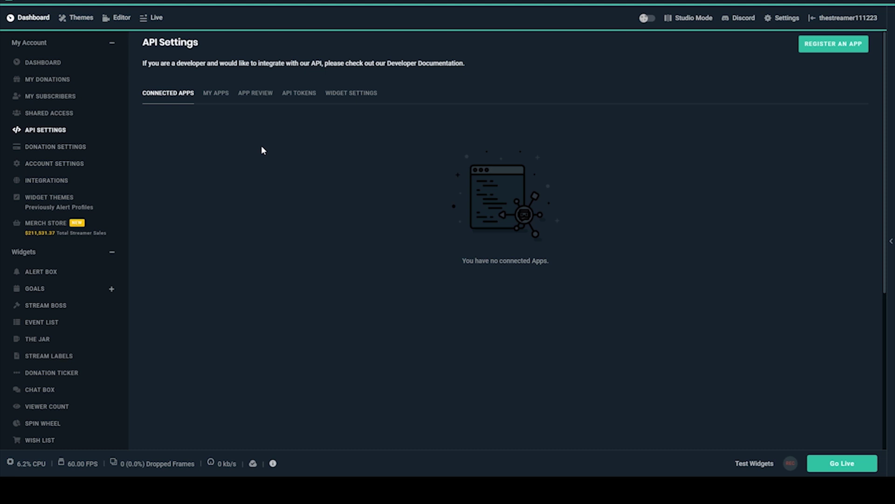
{"action": "left_click", "coordinate": [299, 95]}
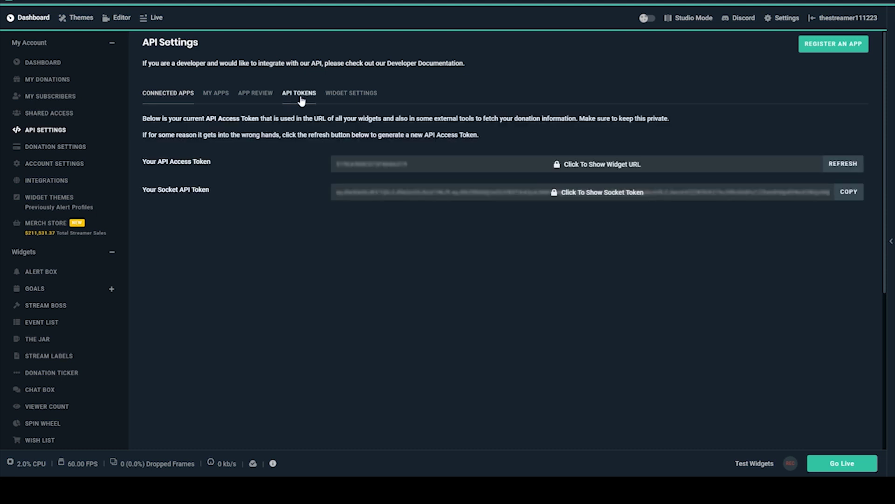
{"action": "left_click", "coordinate": [859, 172]}
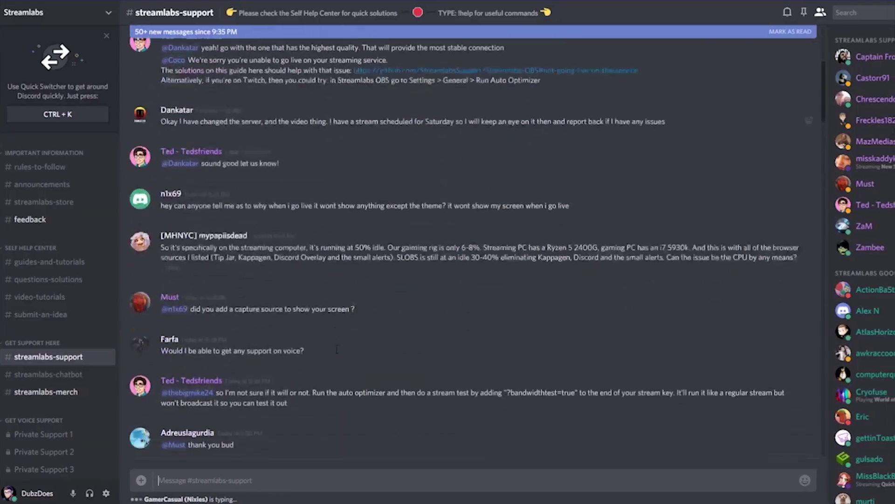
Scroll through the recent help messages in the #streamlabs-support Discord channel.
{"action": "scroll", "coordinate": [448, 252], "scroll_direction": "down", "scroll_amount": 10}
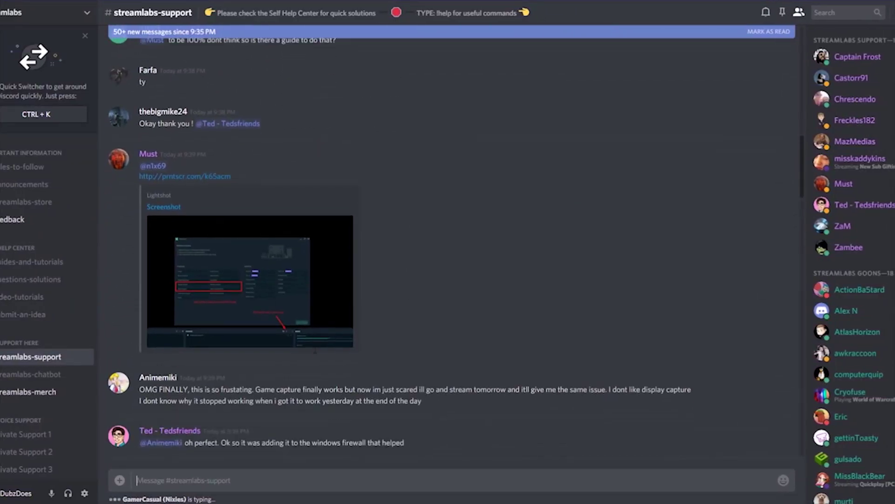